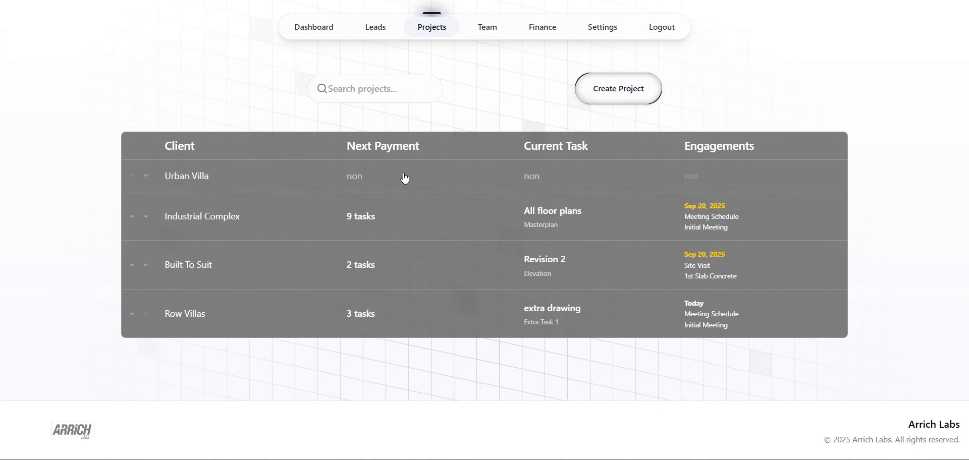
# - Open the Urban Villa project and start creating a new project template
pyautogui.click(450, 185)
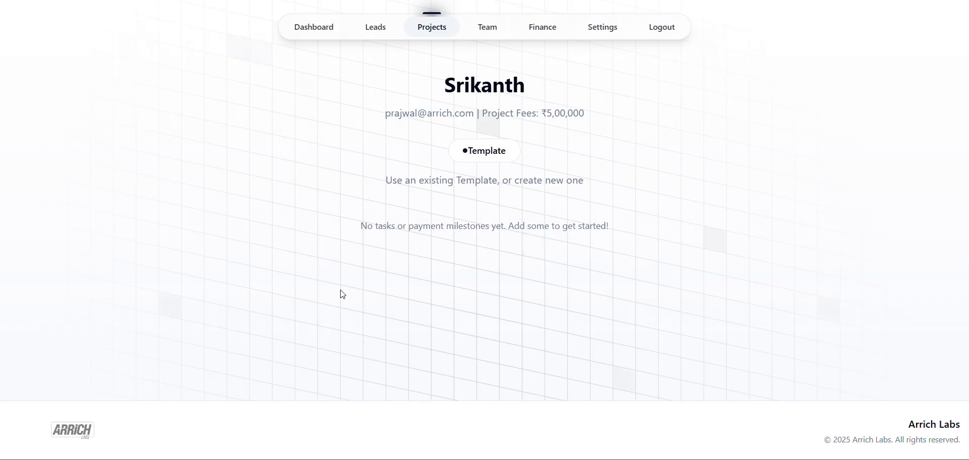
pyautogui.click(497, 155)
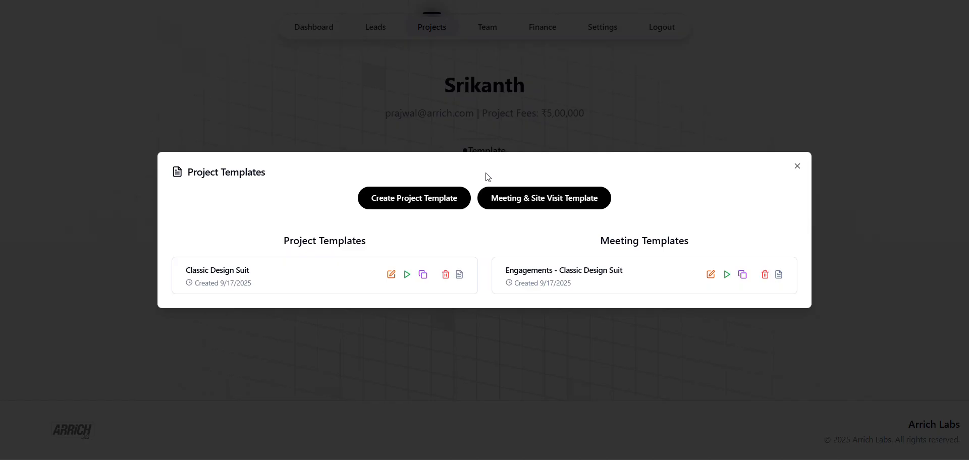
pyautogui.click(418, 201)
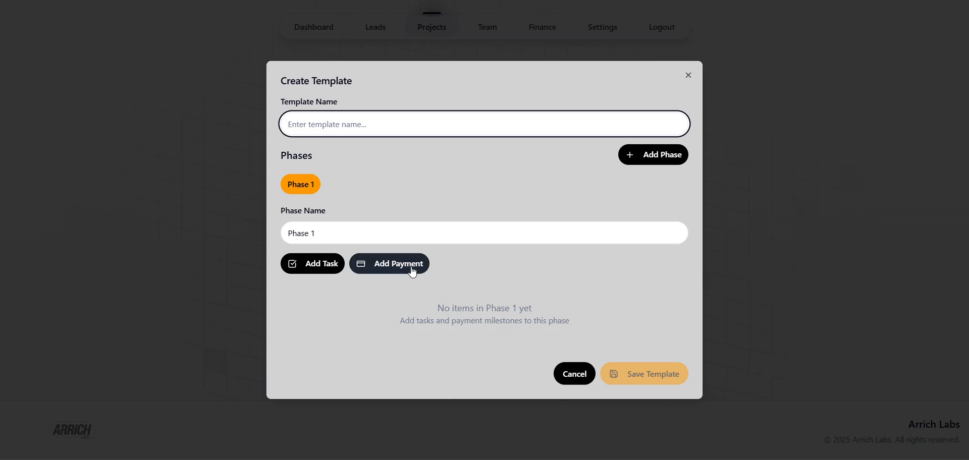
# - Add a payment milestone titled "Advance 40%" to Phase 1 of the template
pyautogui.click(395, 264)
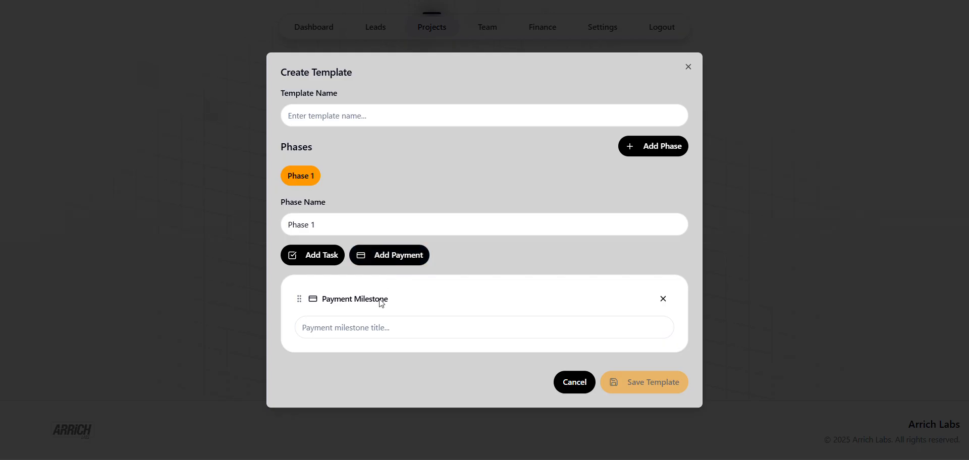
pyautogui.click(375, 328)
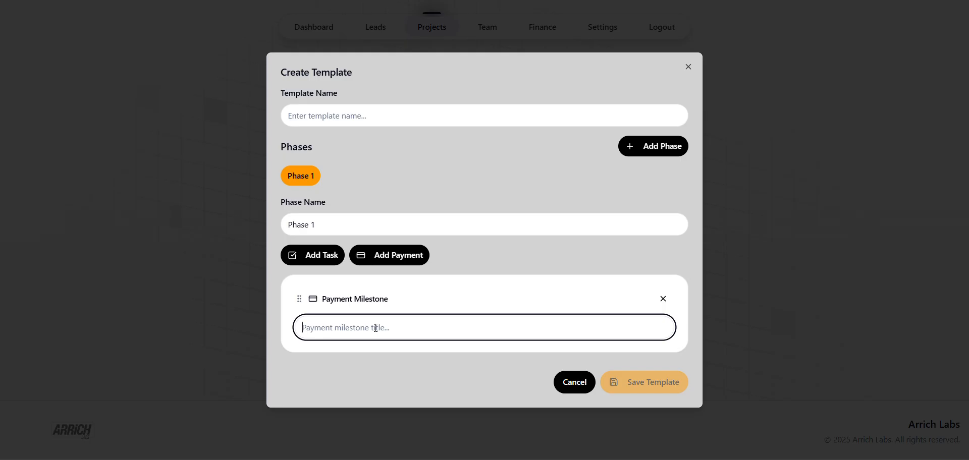
pyautogui.write('Advance 40%')
# - Add a task titled "Masterplan" to Phase 1 below the payment milestone
pyautogui.click(304, 255)
pyautogui.scroll(-2, 401, 335)
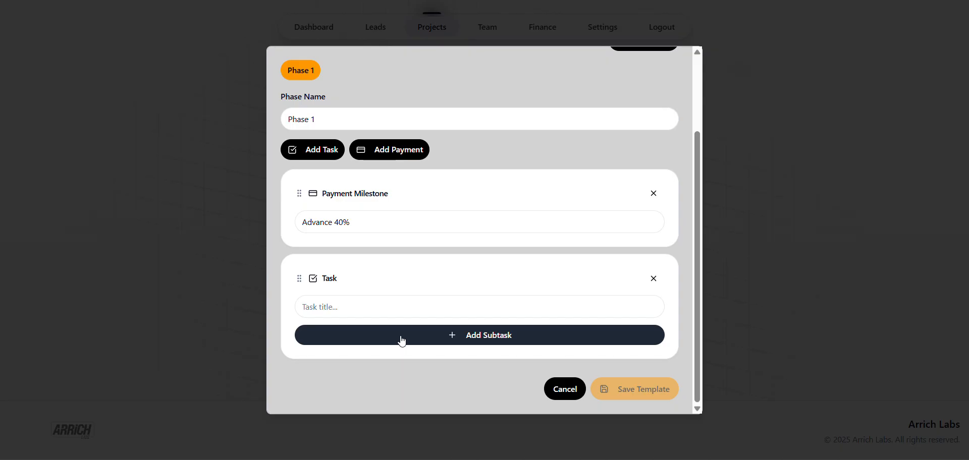
pyautogui.click(383, 307)
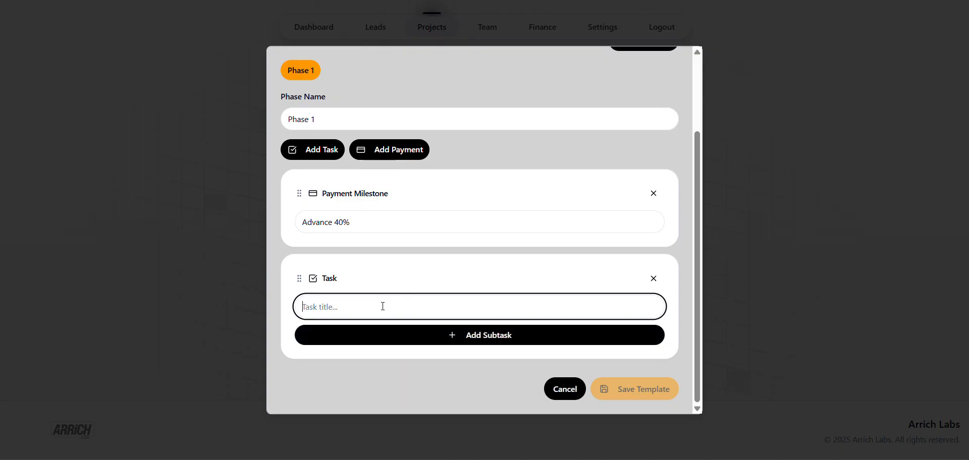
pyautogui.write('Masterplan')
# - Add the subtasks "All Floor Plans", "Revision 1" and "Revision 2" to the Masterplan task
pyautogui.click(381, 336)
pyautogui.click(380, 340)
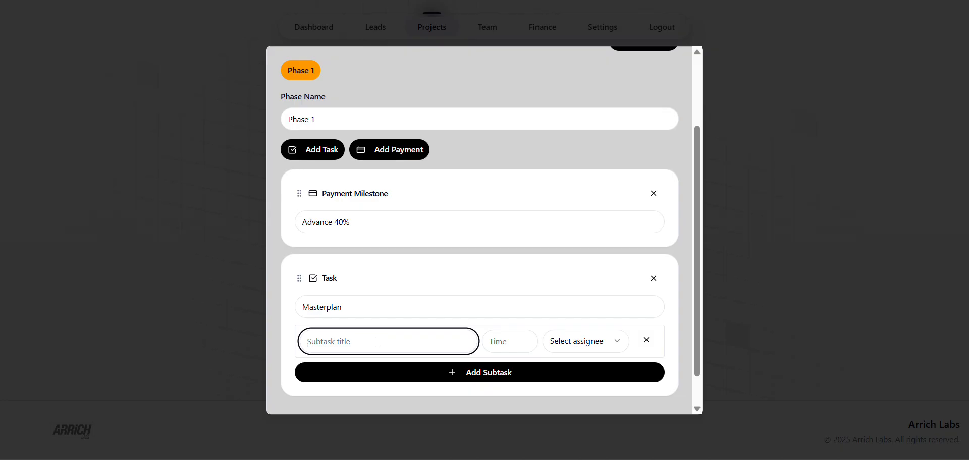
pyautogui.write('All Floor Plans')
pyautogui.click(377, 365)
pyautogui.click(373, 380)
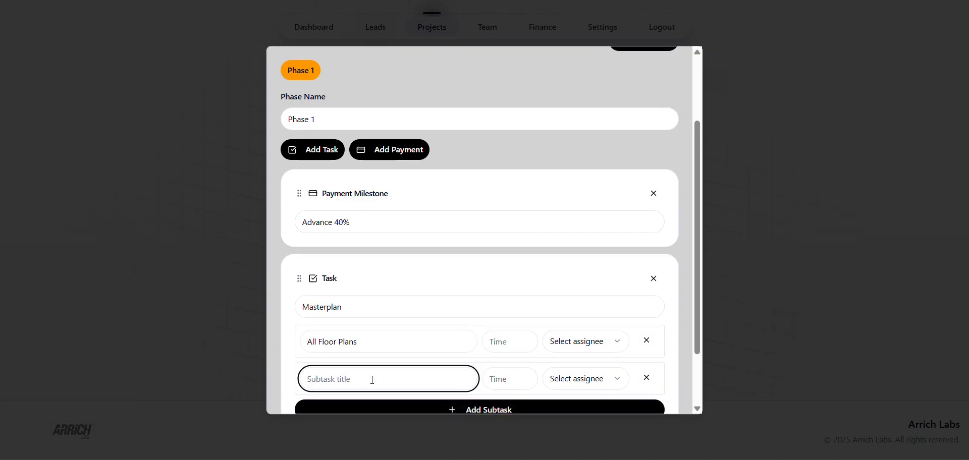
pyautogui.write('Revision 1')
pyautogui.scroll(-2, 393, 325)
pyautogui.click(395, 335)
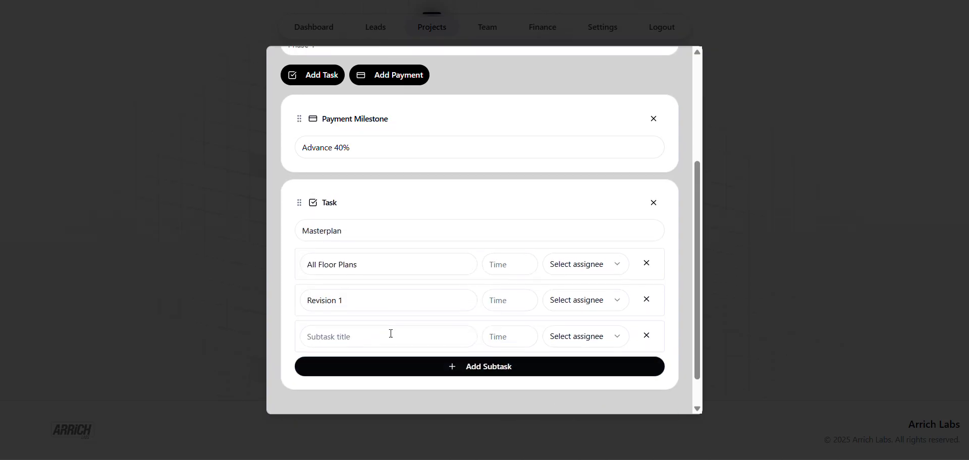
pyautogui.click(377, 337)
pyautogui.write('Revi')
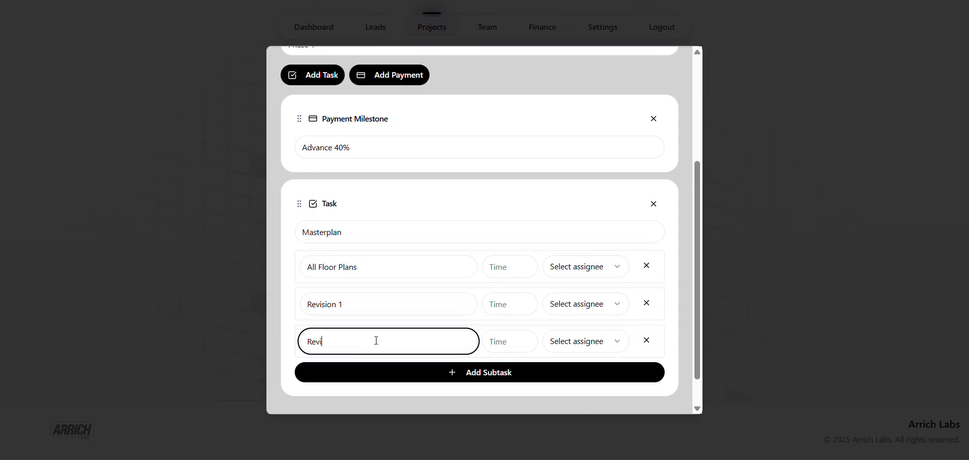
pyautogui.write('sion 2')
# - Add a second phase to the template and give it a payment milestone titled "Payment - 40%"
pyautogui.scroll(4, 376, 341)
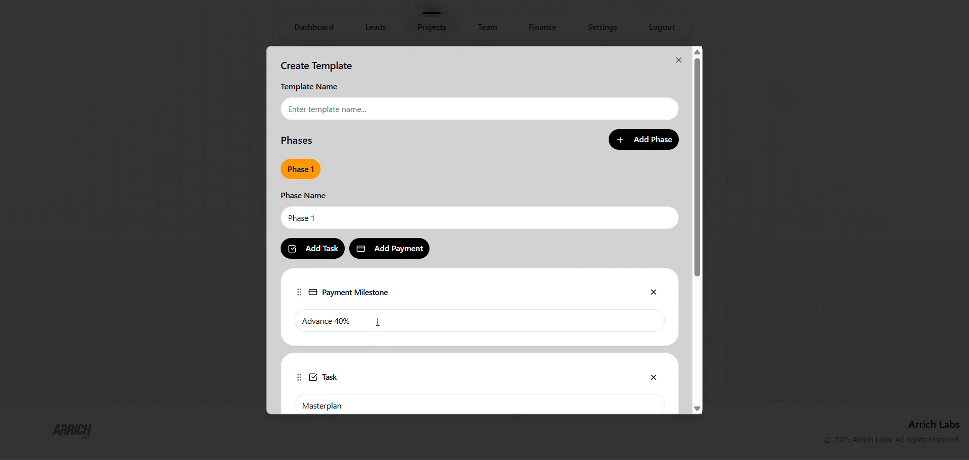
pyautogui.click(655, 143)
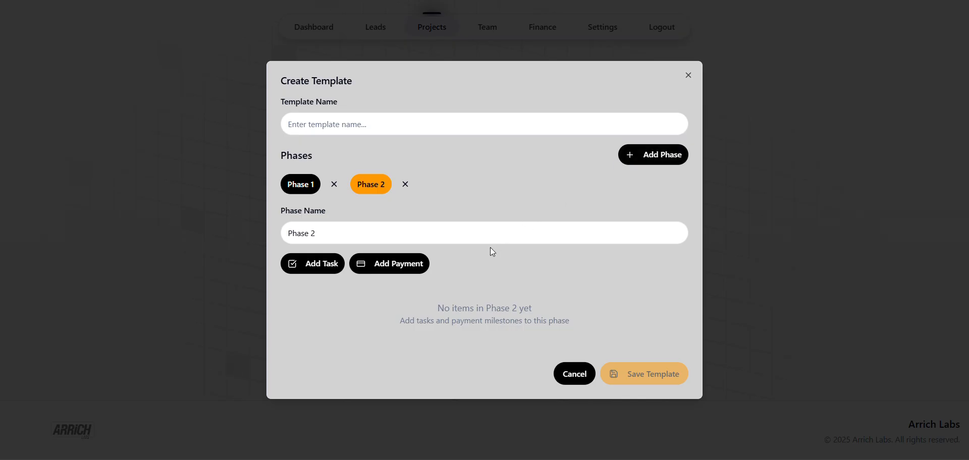
pyautogui.click(390, 263)
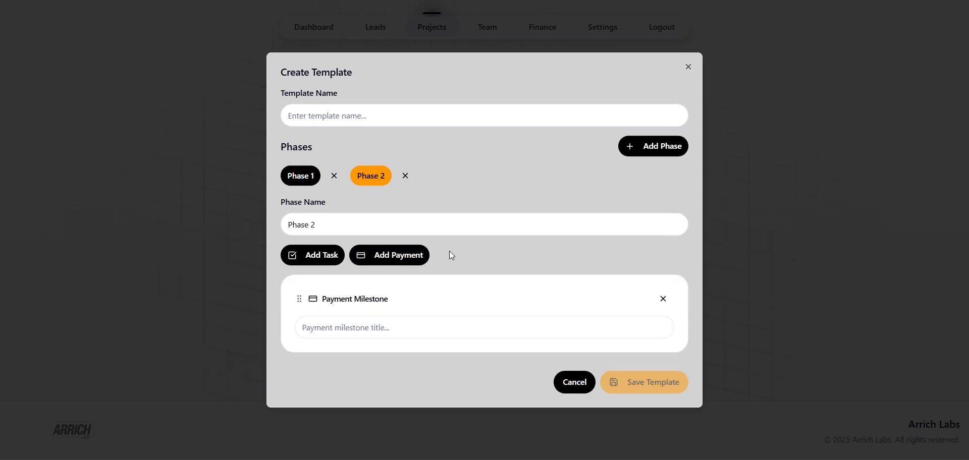
pyautogui.click(394, 330)
pyautogui.write('Pay')
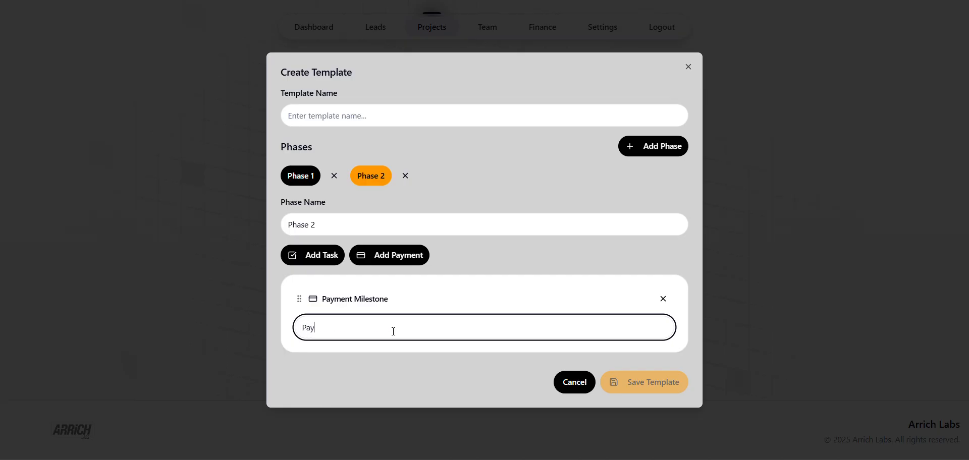
pyautogui.write('ment - 40%')
# - Add a task titled "GFC" to Phase 2
pyautogui.click(311, 268)
pyautogui.scroll(-2, 448, 318)
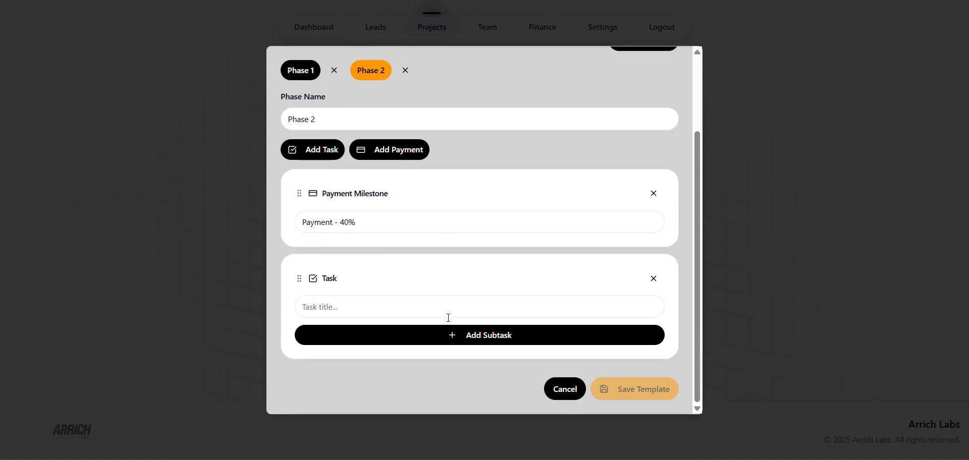
pyautogui.click(427, 308)
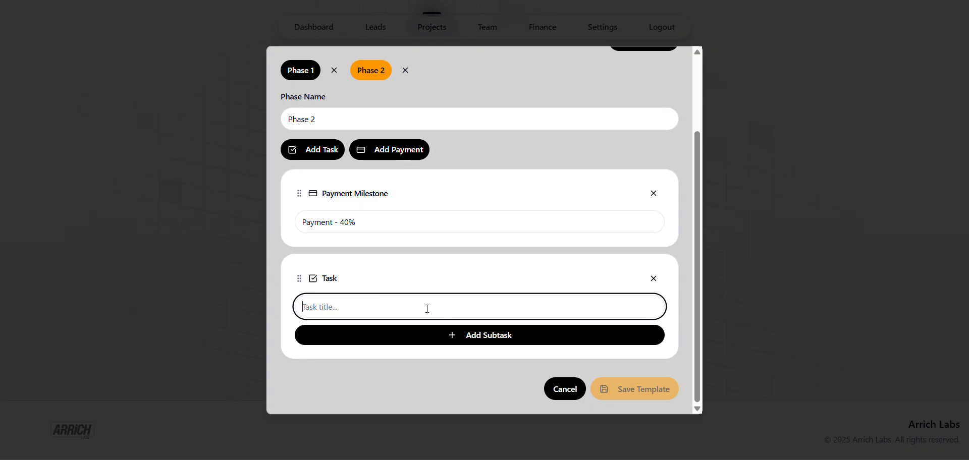
pyautogui.write('GFC')
# - Add the subtasks "Brick Work Details" and "Window details" to the GFC task
pyautogui.click(426, 338)
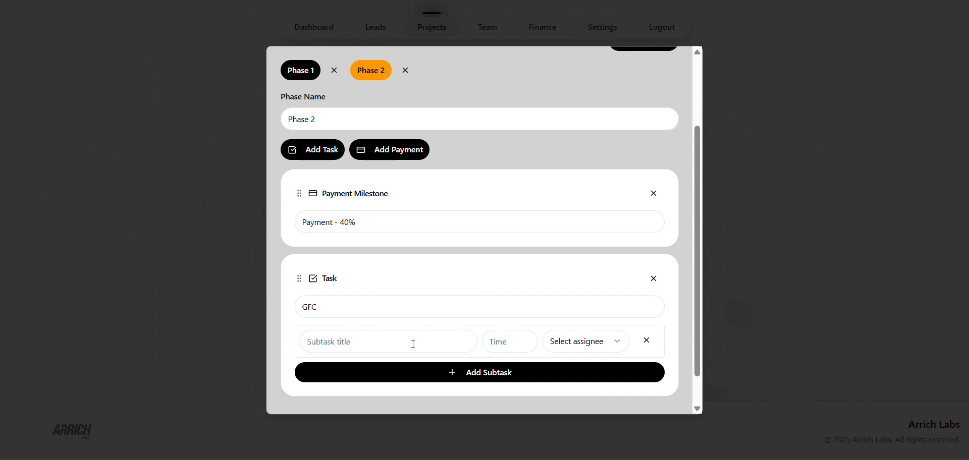
pyautogui.click(413, 345)
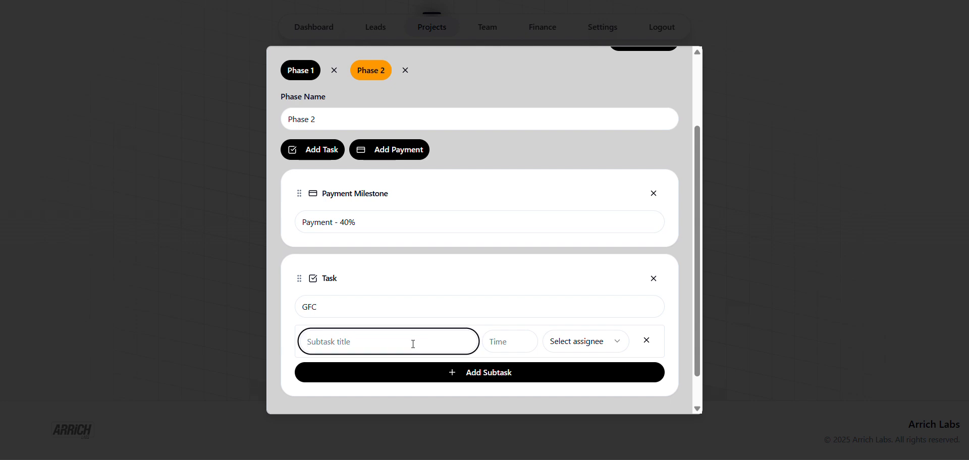
pyautogui.write('Brick Work Details')
pyautogui.click(416, 376)
pyautogui.click(409, 379)
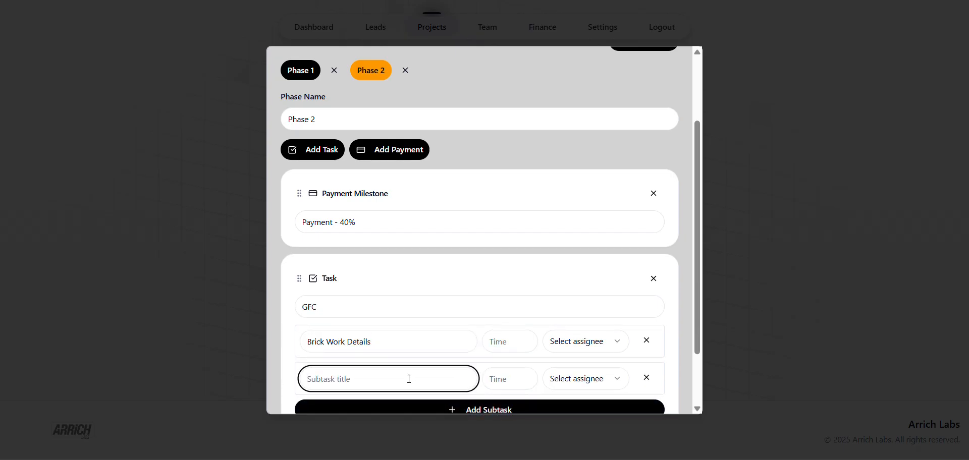
pyautogui.write('Window details')
pyautogui.scroll(-1, 450, 348)
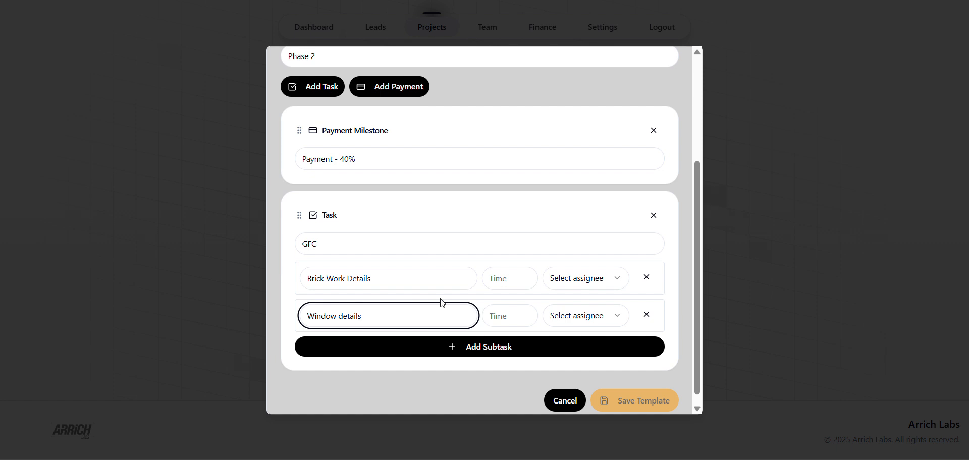
# - Name the project template "Standard Design Template" and save it
pyautogui.scroll(4, 531, 279)
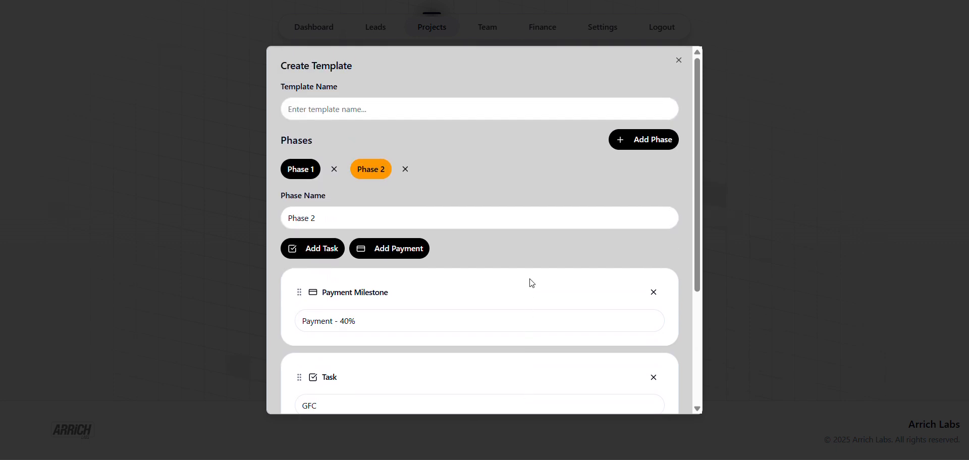
pyautogui.click(420, 110)
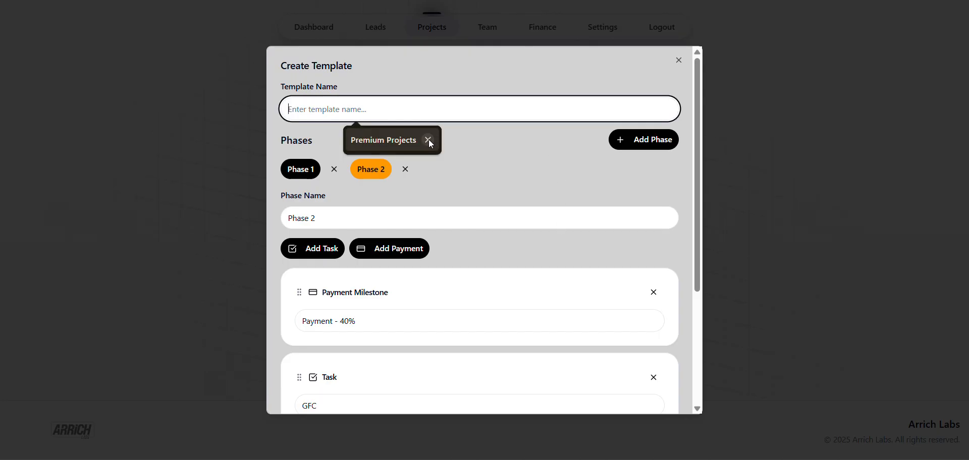
pyautogui.click(429, 140)
pyautogui.write('S')
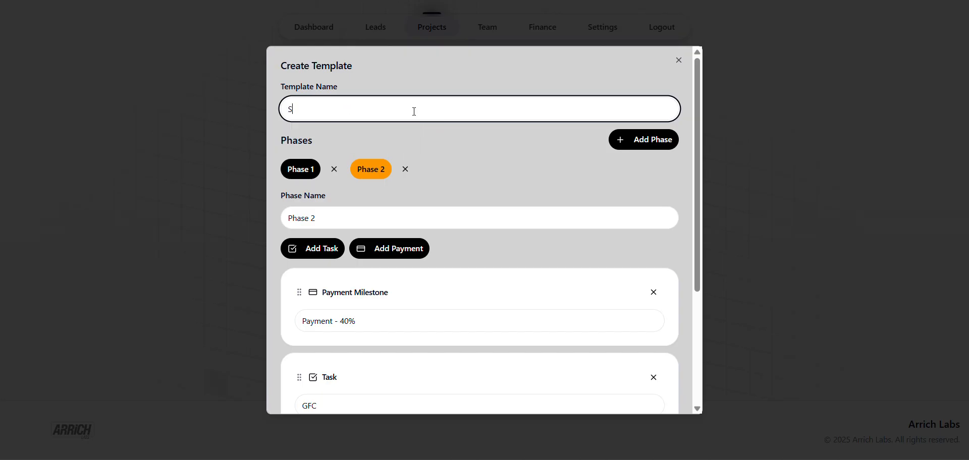
pyautogui.write('tandard Design Template')
pyautogui.scroll(-3, 543, 197)
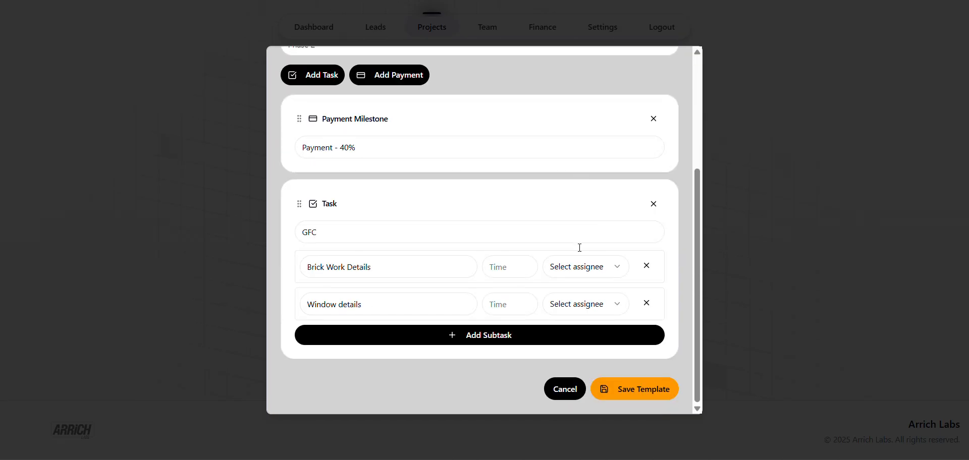
pyautogui.click(637, 394)
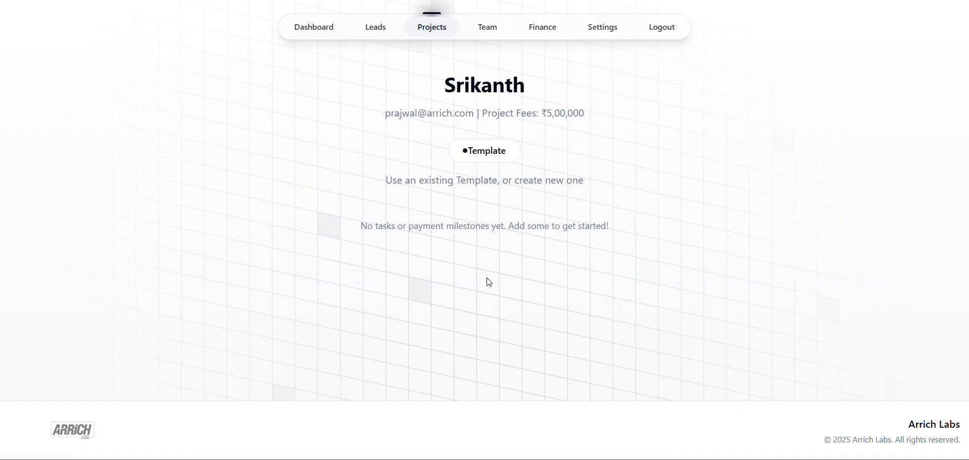
# - Start a new meeting and site visit template from the project's templates and add a task titled "Site Visits"
pyautogui.click(488, 152)
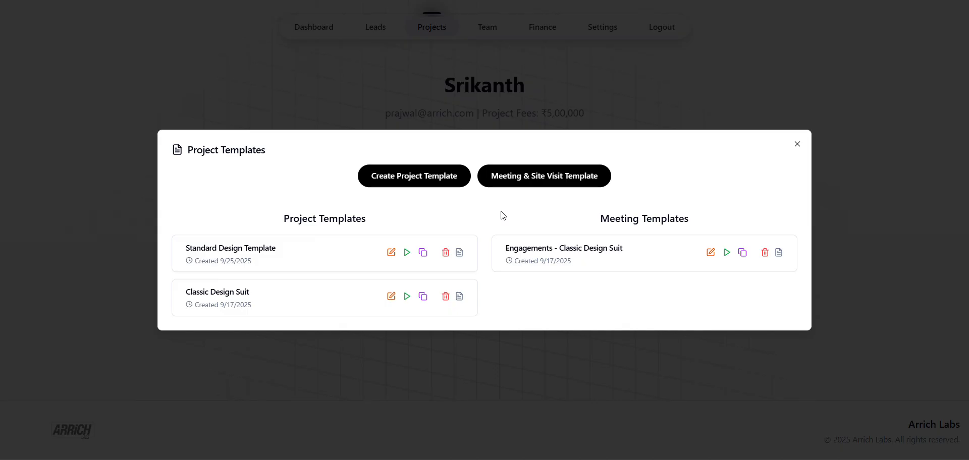
pyautogui.click(530, 183)
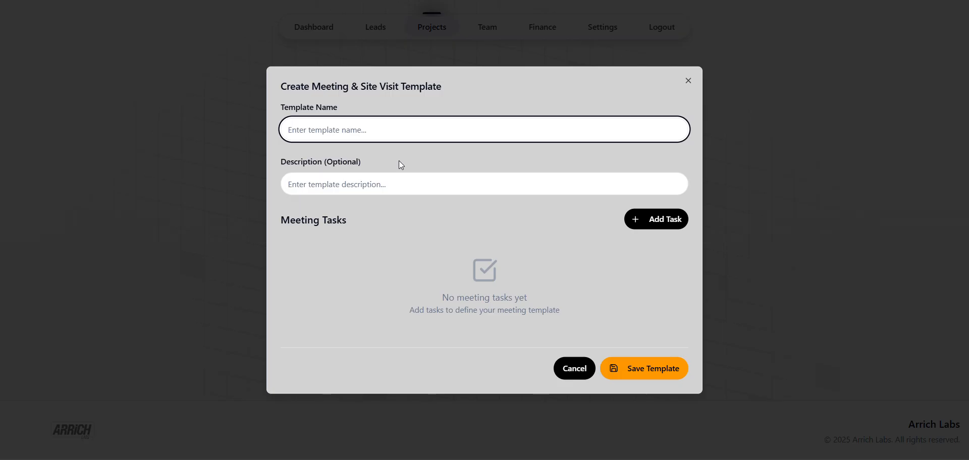
pyautogui.click(655, 225)
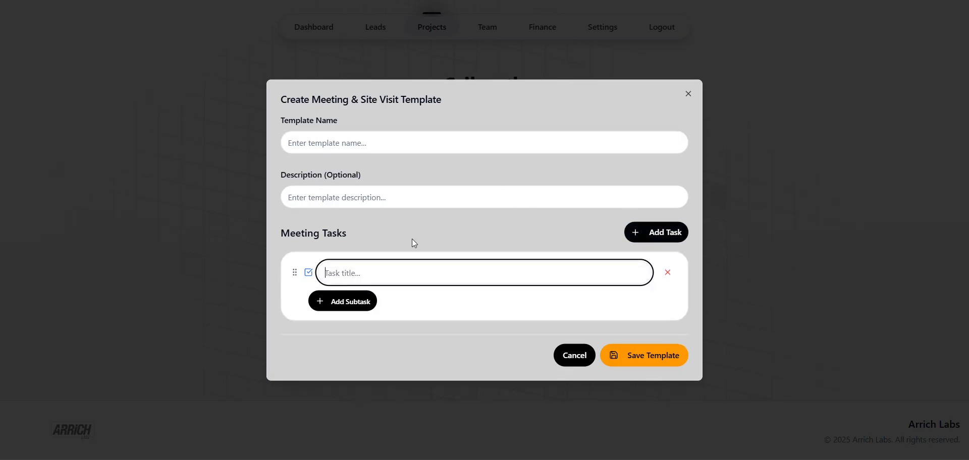
pyautogui.write('Site Visits')
# - Add a subtask titled "Initial Visit" to the Site Visits task
pyautogui.click(345, 303)
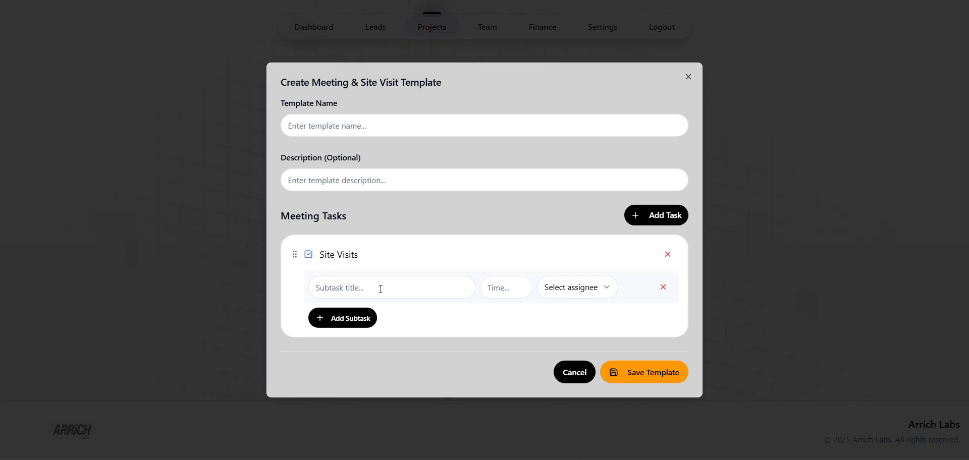
pyautogui.click(381, 289)
pyautogui.write('Ini')
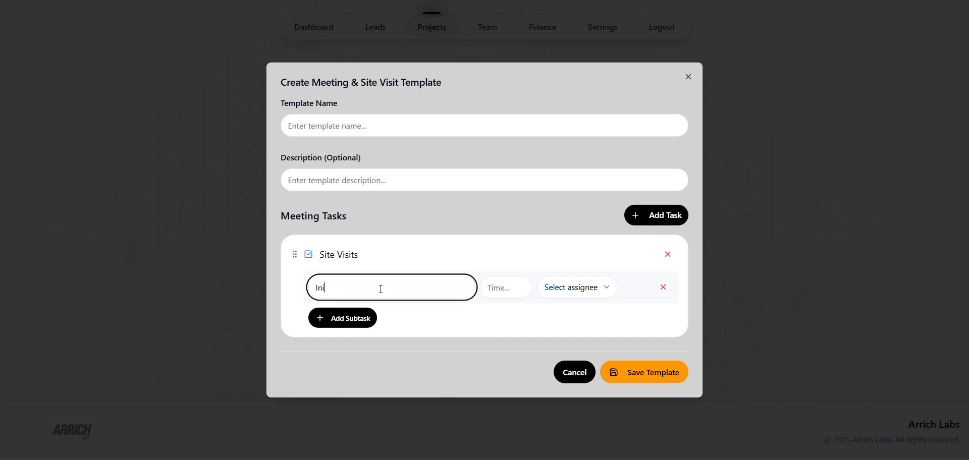
pyautogui.write('tival Visit')
# - Add a second subtask titled "Centerline Marking" to the Site Visits task
pyautogui.click(356, 321)
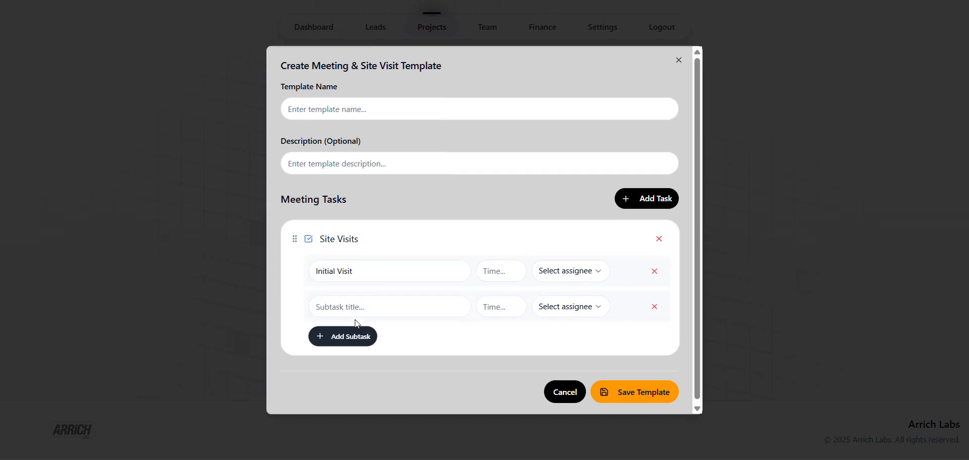
pyautogui.click(420, 309)
pyautogui.write('A')
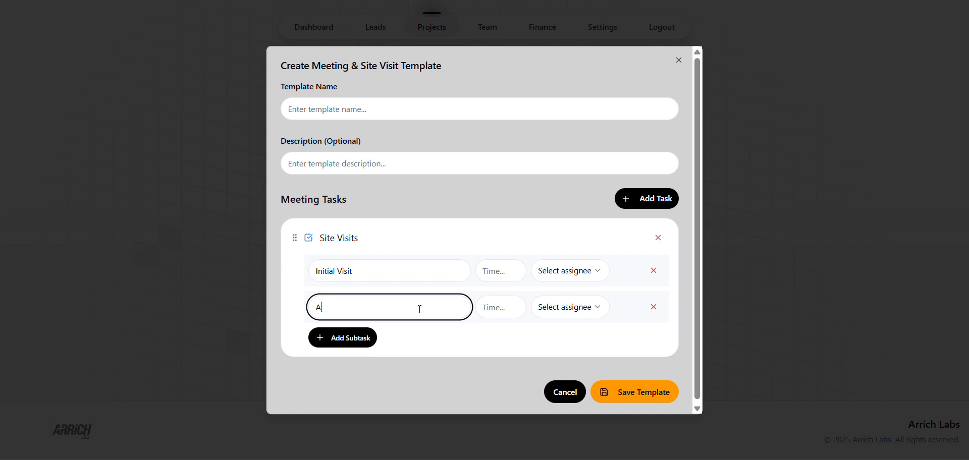
pyautogui.press('BackSpace')
pyautogui.write('oting')
pyautogui.press('BackSpace')
pyautogui.press('BackSpace')
pyautogui.press('BackSpace')
pyautogui.press('BackSpace')
pyautogui.press('BackSpace')
pyautogui.press('BackSpace')
pyautogui.press('BackSpace')
pyautogui.write('Centerline Marking')
# - Add a third subtask titled "excavation" to the Site Visits task
pyautogui.click(339, 341)
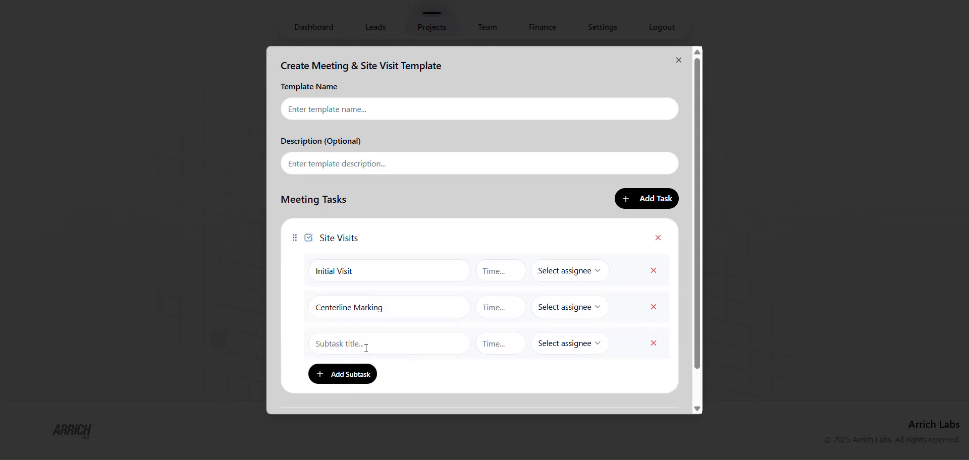
pyautogui.click(366, 349)
pyautogui.write('e')
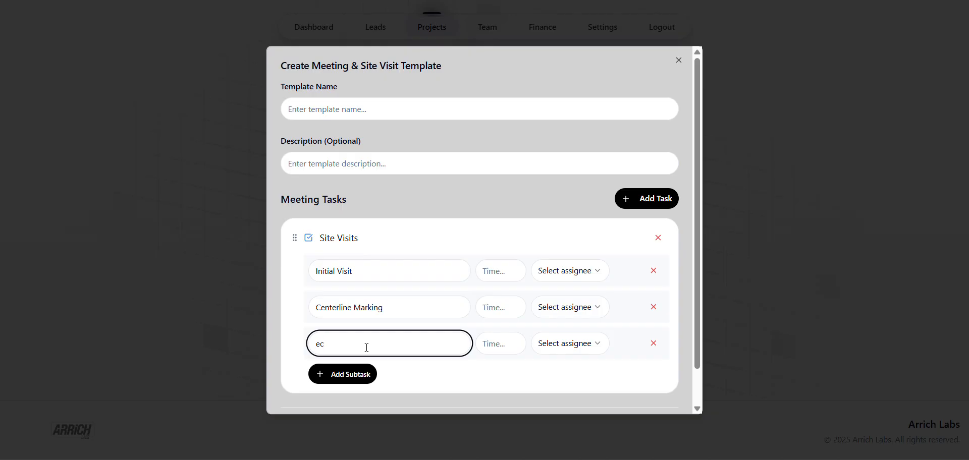
pyautogui.write('xcavation')
# - Add a second task titled "Meetings" to the template and give it a subtask titled "Initial Meetings"
pyautogui.scroll(-1, 450, 298)
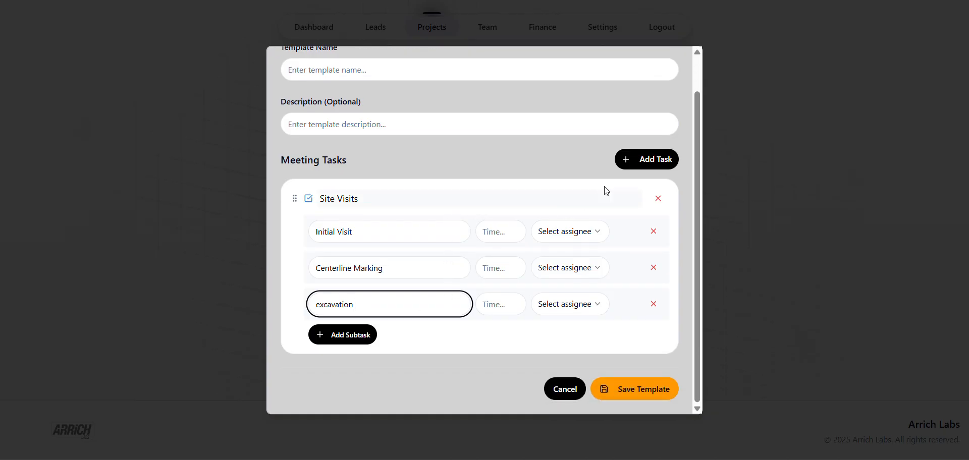
pyautogui.click(647, 161)
pyautogui.scroll(-2, 485, 209)
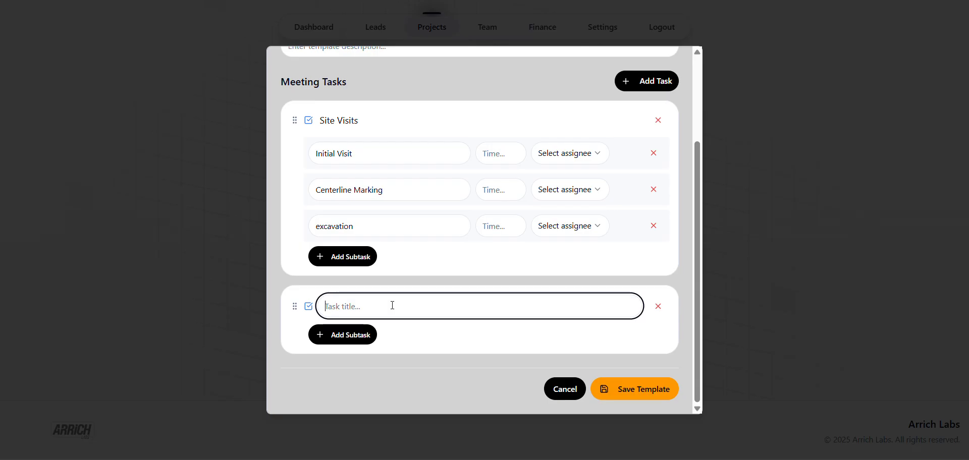
pyautogui.write('Meetings')
pyautogui.click(354, 339)
pyautogui.click(395, 341)
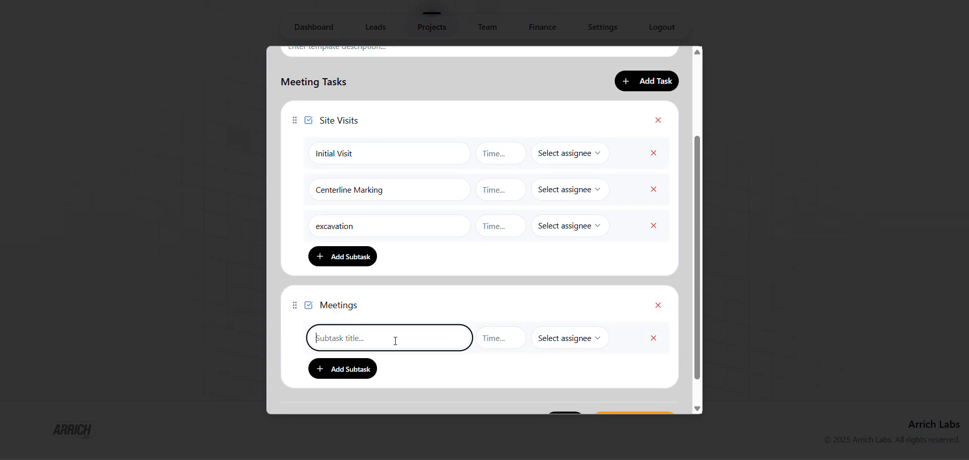
pyautogui.write('Initial Meetings')
# - Add a second subtask titled "On-boarding" to the Meetings task
pyautogui.click(361, 368)
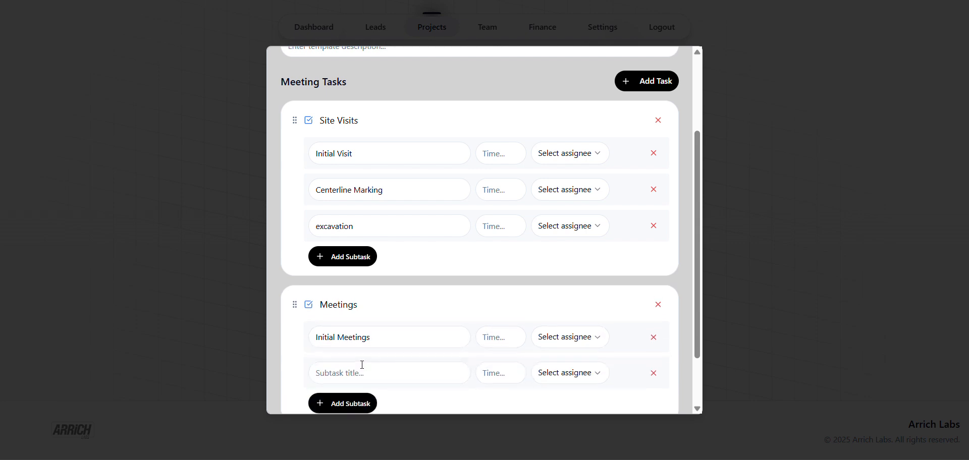
pyautogui.click(367, 377)
pyautogui.write('On')
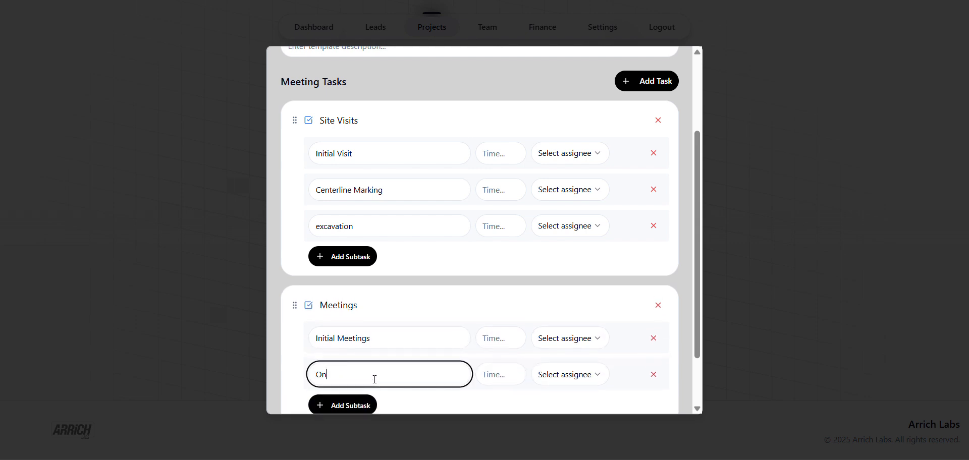
pyautogui.write('-boarding')
# - Add a third subtask titled "Design Presentation" to the Meetings task
pyautogui.scroll(-2, 399, 328)
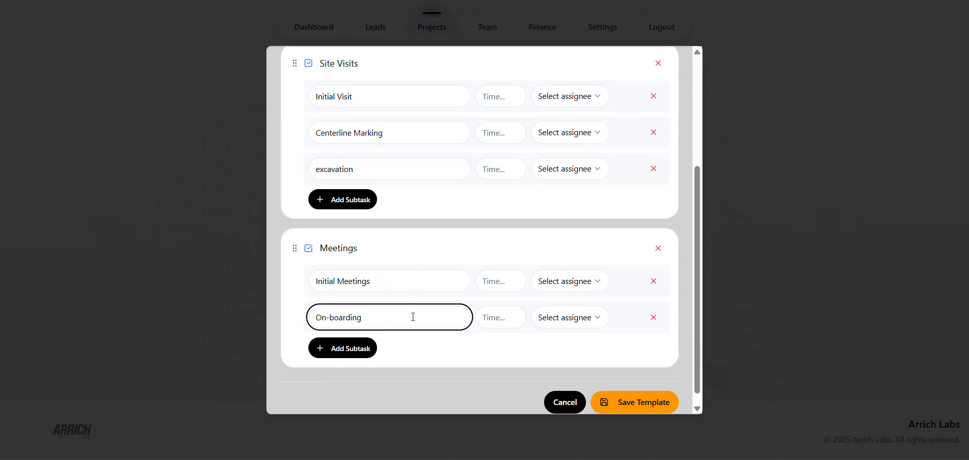
pyautogui.click(357, 349)
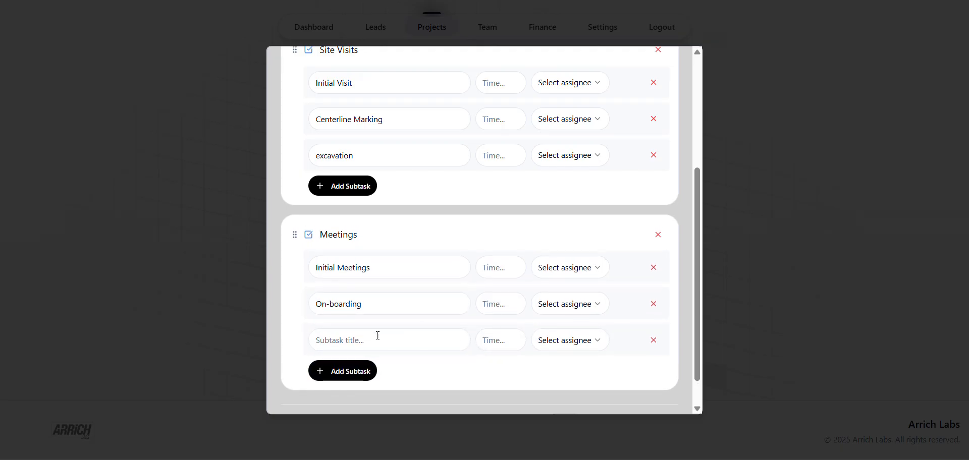
pyautogui.click(381, 346)
pyautogui.write('Des')
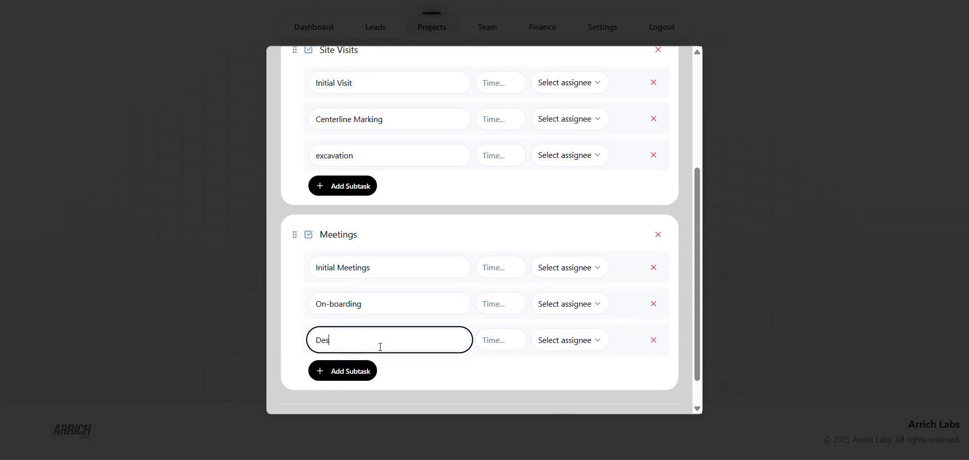
pyautogui.write('ign Pre')
pyautogui.press('BackSpace')
pyautogui.press('BackSpace')
pyautogui.write('esentation')
# - Name the meeting and site visit template "Engagements - Standard Design Template" and save it
pyautogui.scroll(-1, 595, 320)
pyautogui.scroll(5, 595, 320)
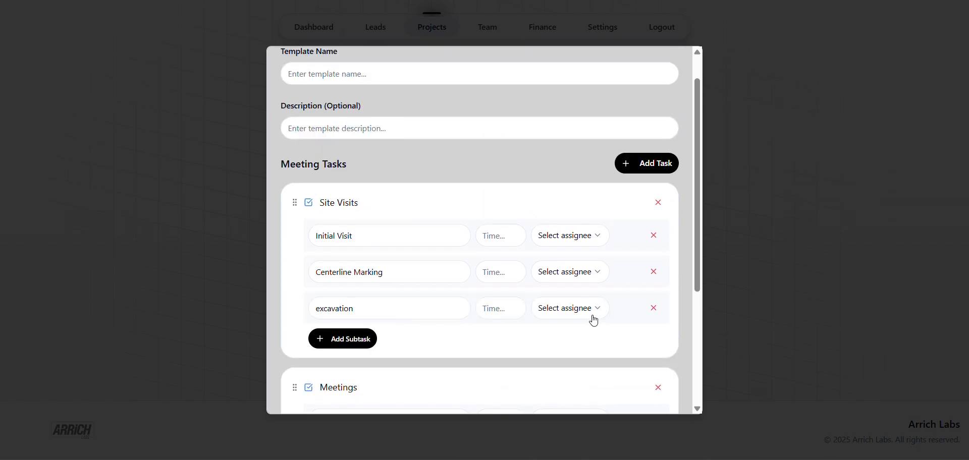
pyautogui.scroll(-3, 593, 319)
pyautogui.scroll(4, 593, 318)
pyautogui.click(343, 107)
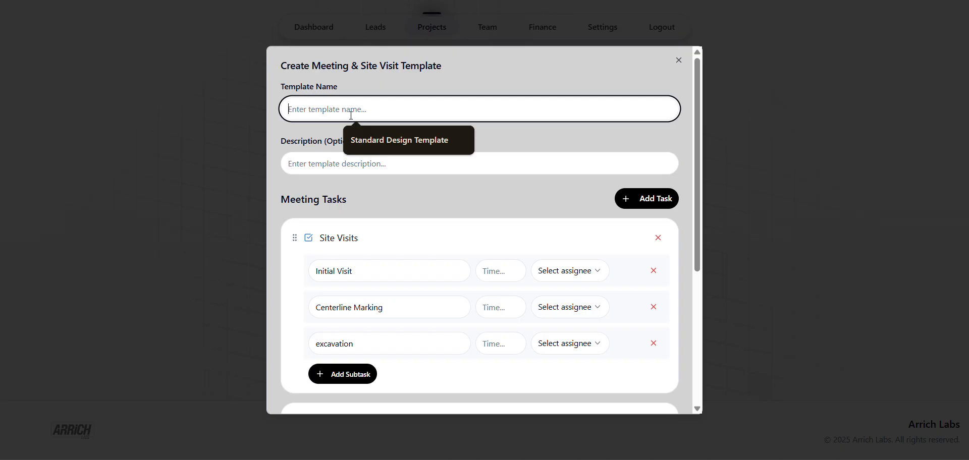
pyautogui.click(366, 138)
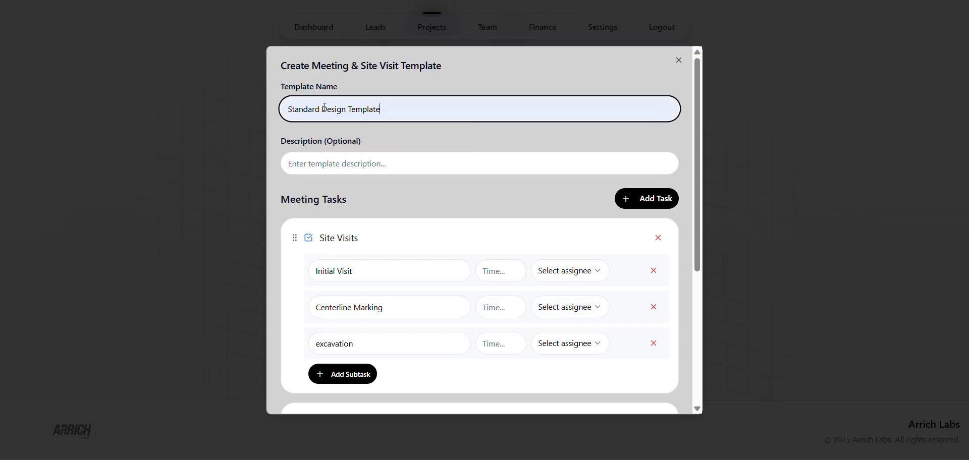
pyautogui.click(290, 113)
pyautogui.write('Engagemen')
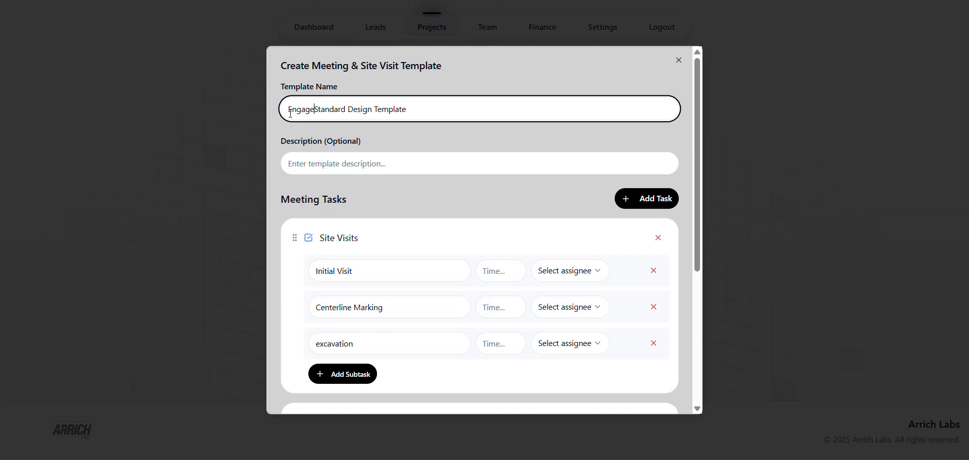
pyautogui.write('ts -')
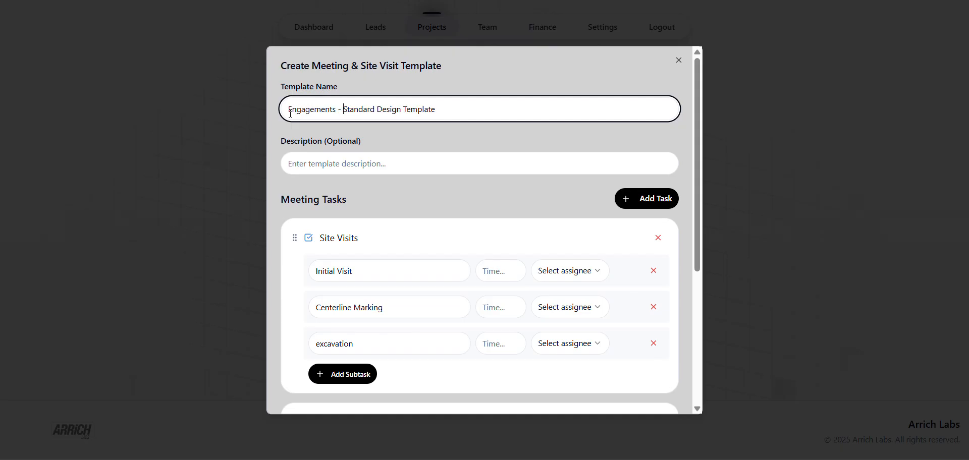
pyautogui.scroll(-5, 492, 191)
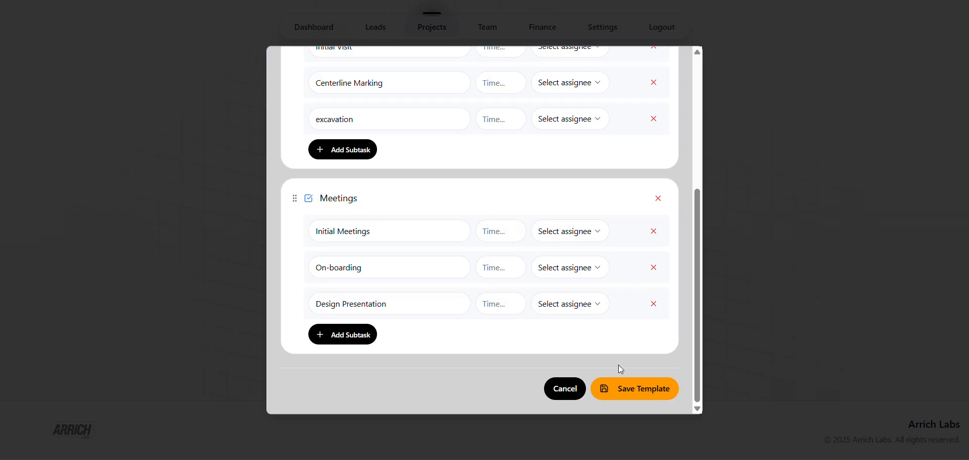
pyautogui.click(635, 397)
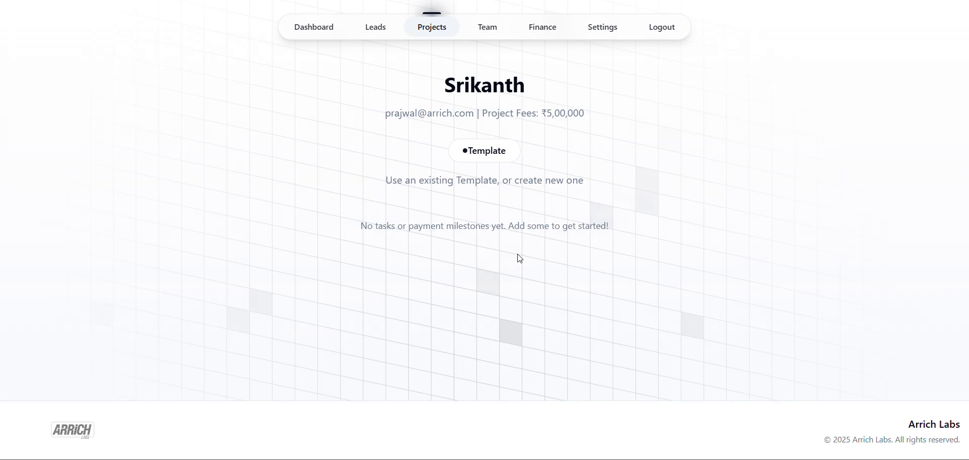
# - Apply the "Classic Design Suit" project template and the "Engagements - Classic Design Suit" meeting template to the project
pyautogui.click(486, 157)
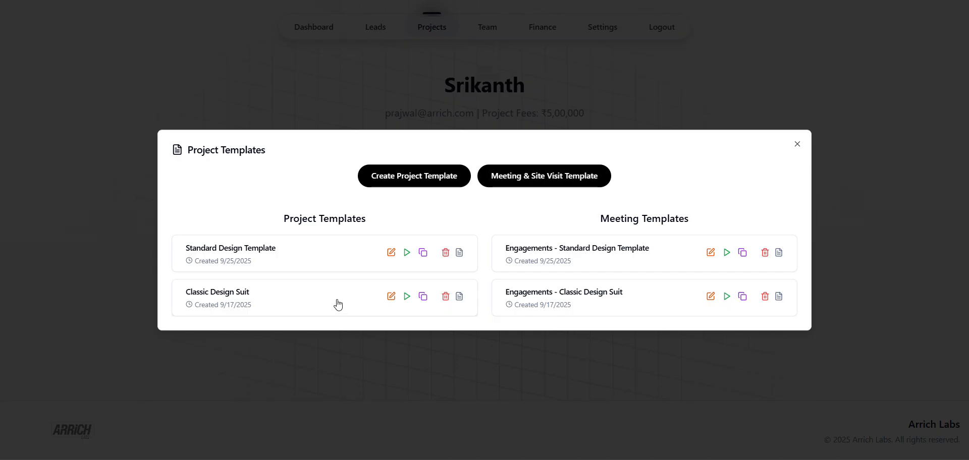
pyautogui.click(408, 298)
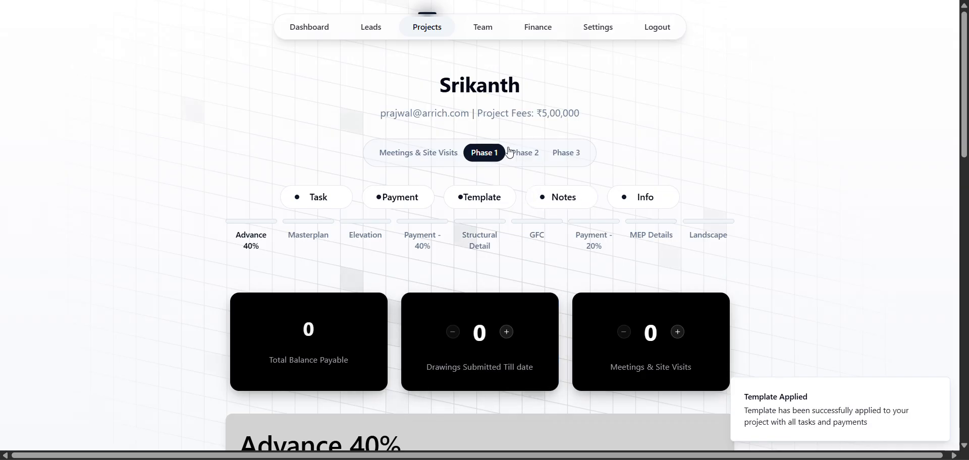
pyautogui.click(481, 199)
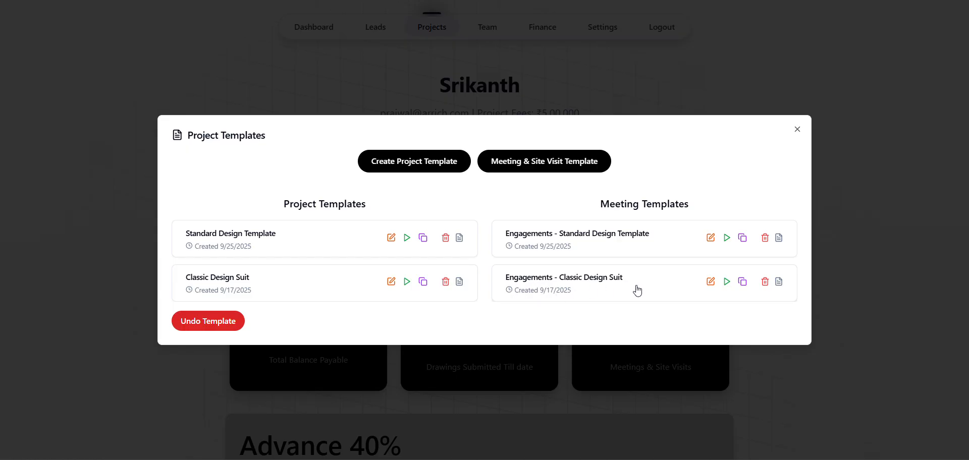
pyautogui.click(727, 283)
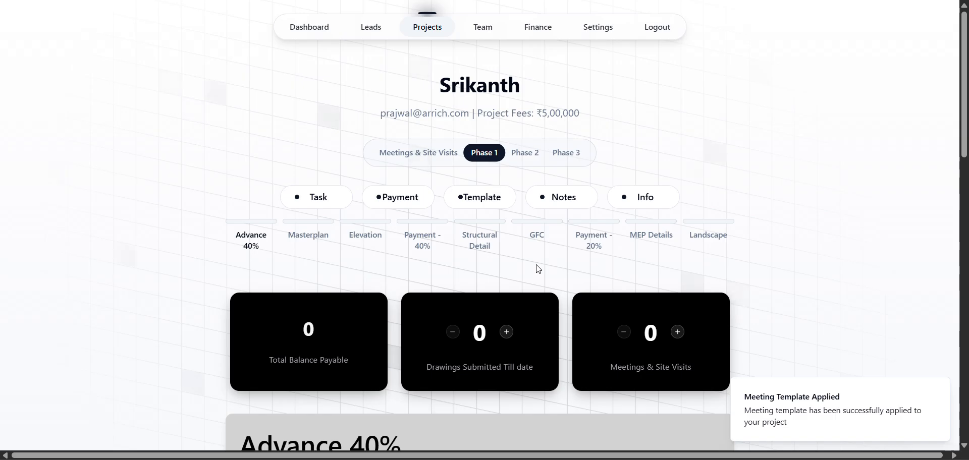
# - Look through the project's three phases and examine the payment milestone and Masterplan subtasks in Phase 1
pyautogui.click(498, 157)
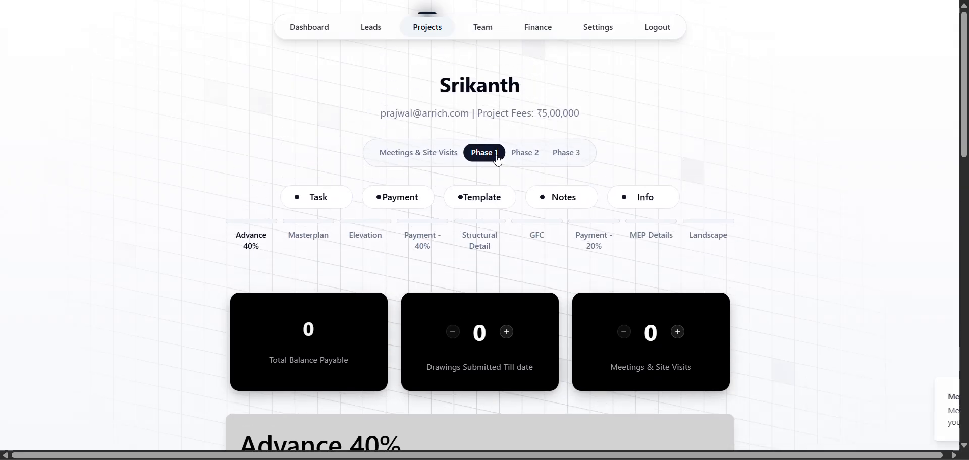
pyautogui.click(523, 158)
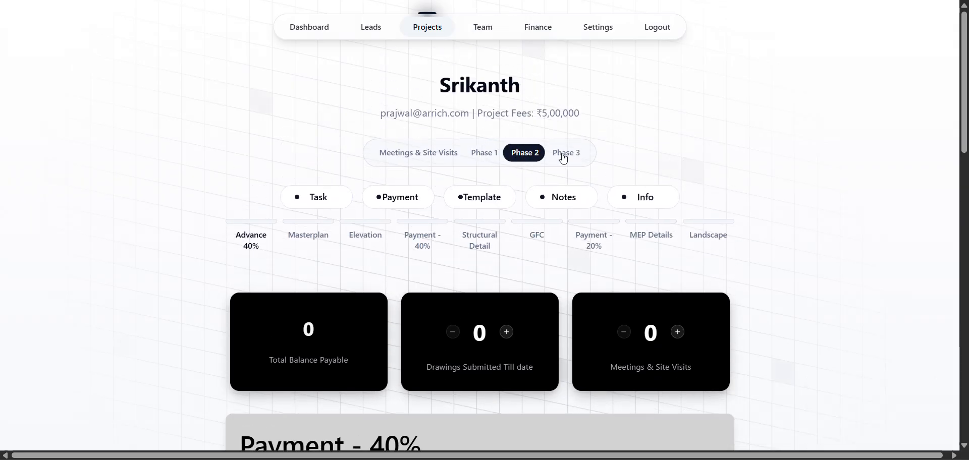
pyautogui.click(566, 156)
pyautogui.click(488, 158)
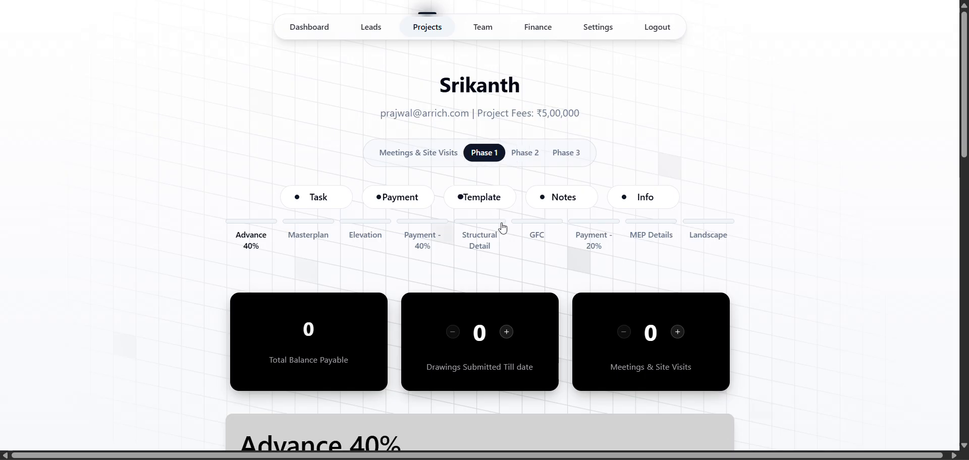
pyautogui.scroll(-6, 501, 227)
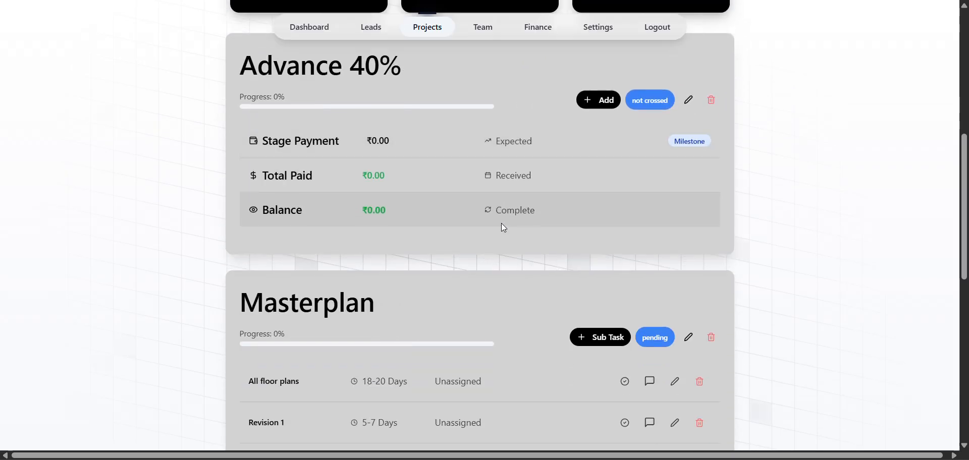
pyautogui.scroll(2, 503, 227)
pyautogui.scroll(-4, 504, 227)
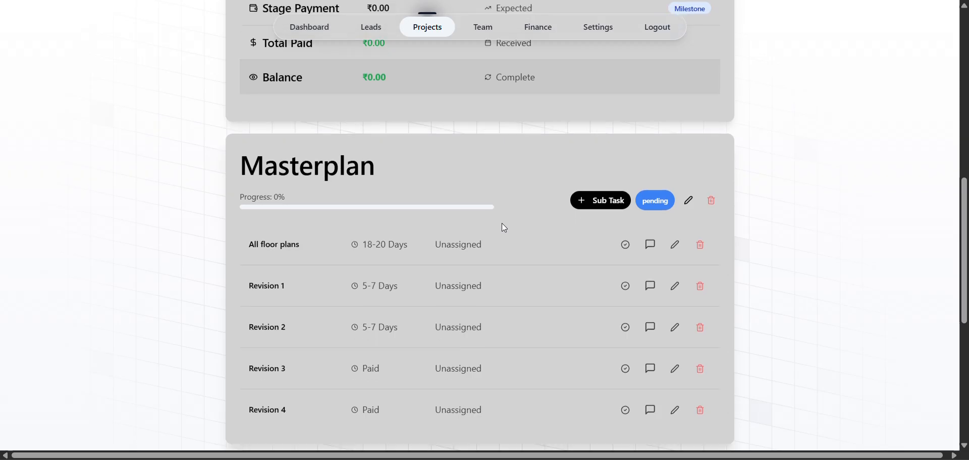
pyautogui.scroll(-3, 502, 223)
pyautogui.scroll(3, 502, 223)
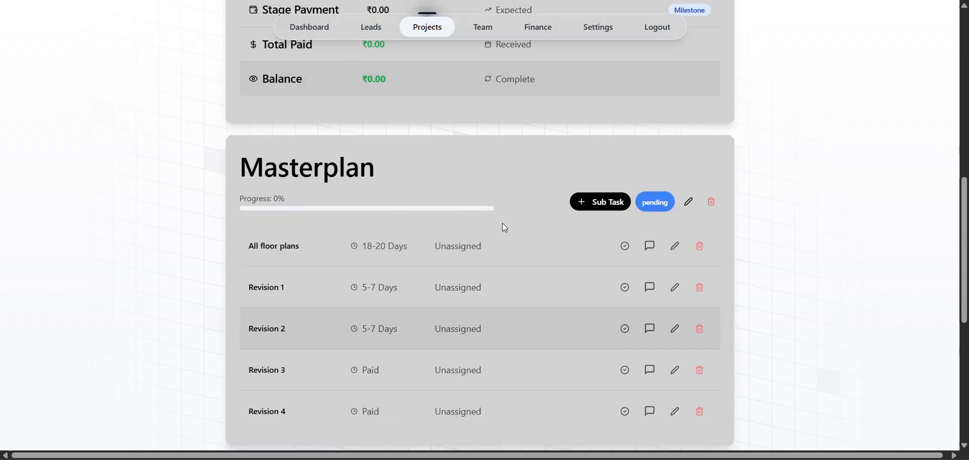
pyautogui.scroll(10, 504, 224)
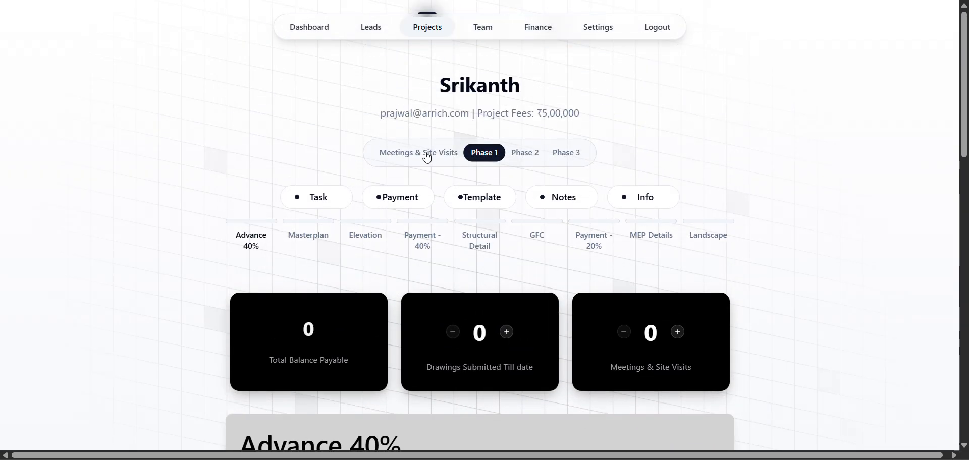
# - Examine the tasks and subtasks listed under the project's Meetings & Site Visits
pyautogui.click(427, 155)
pyautogui.scroll(-2, 435, 183)
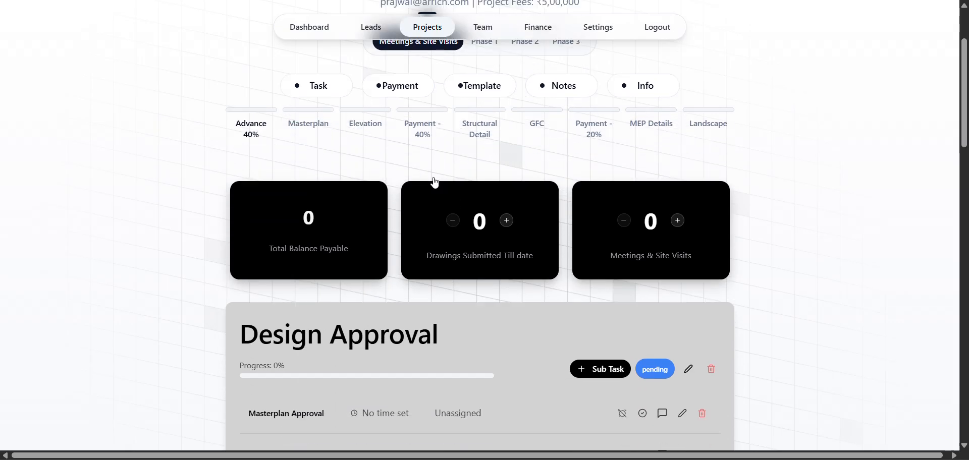
pyautogui.scroll(-6, 435, 183)
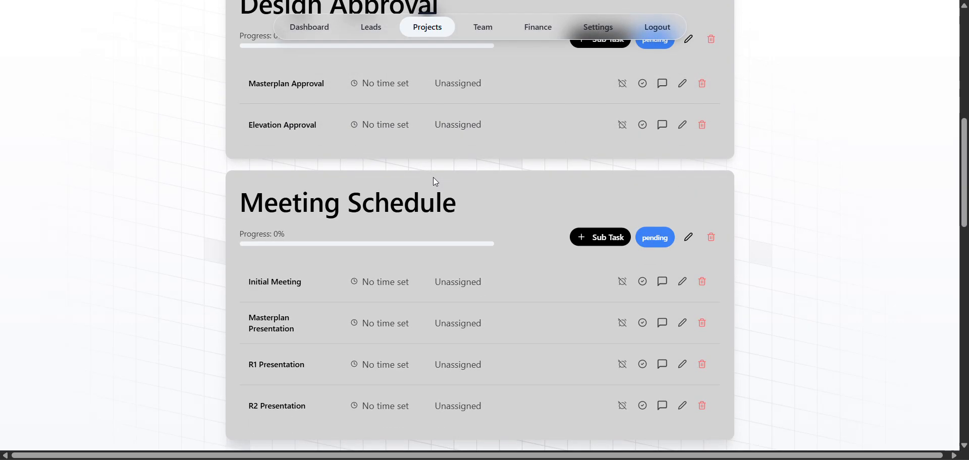
pyautogui.scroll(-7, 436, 181)
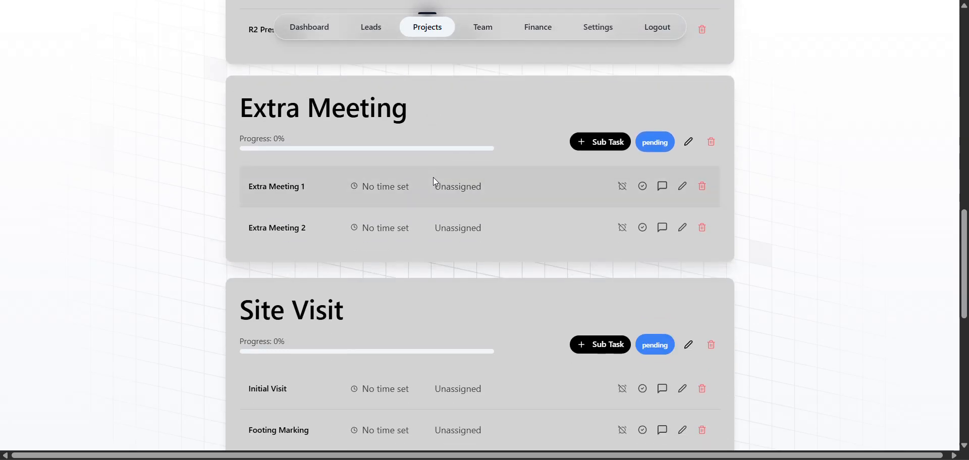
pyautogui.scroll(8, 436, 181)
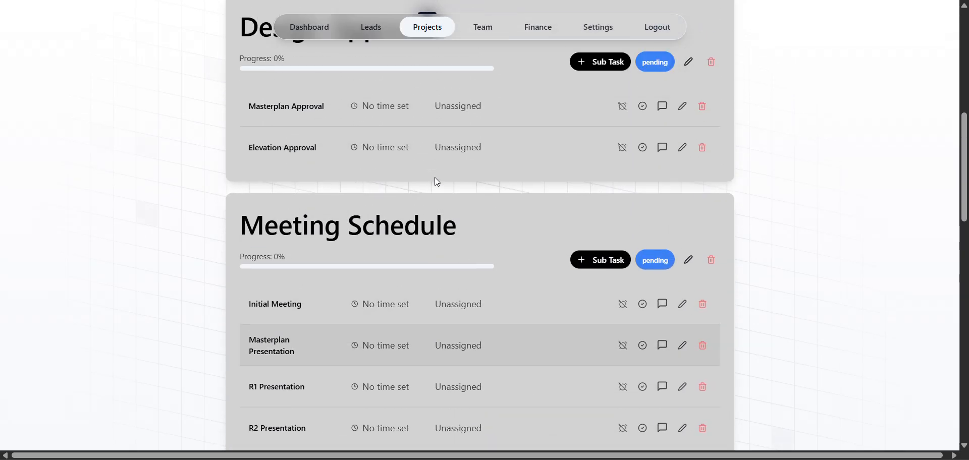
pyautogui.scroll(8, 438, 182)
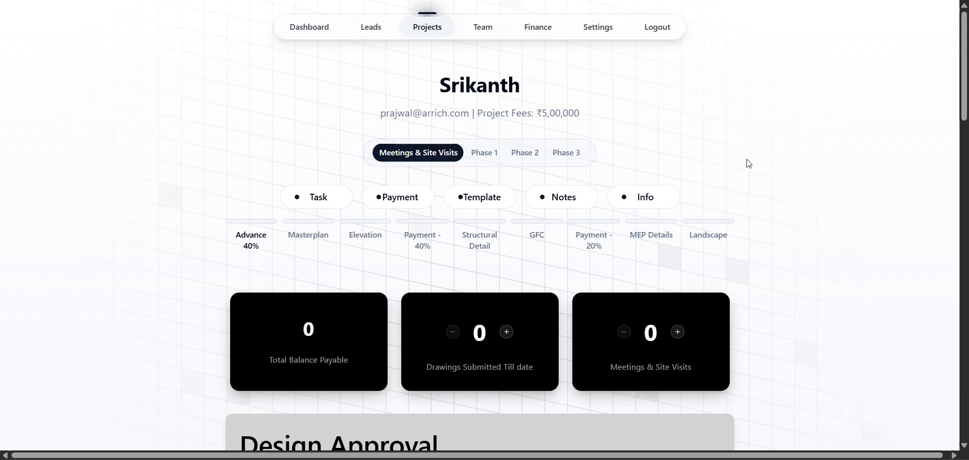
pyautogui.scroll(-3, 749, 172)
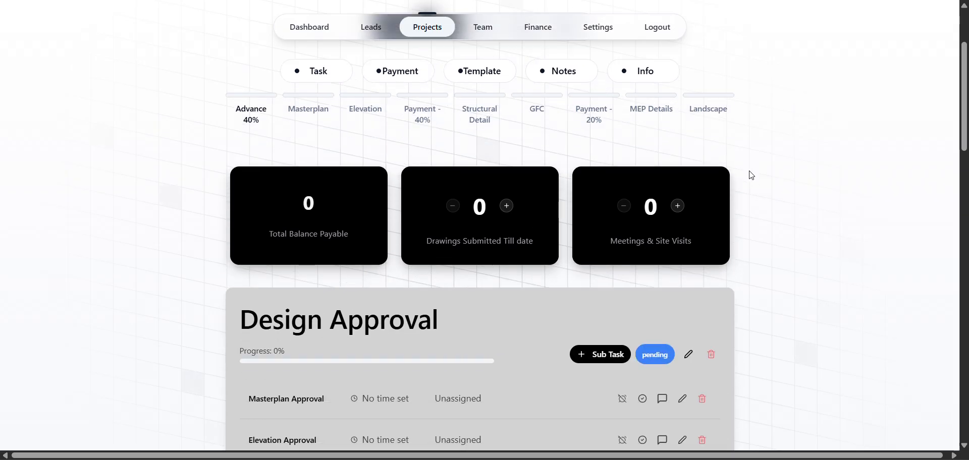
pyautogui.scroll(-3, 752, 176)
pyautogui.scroll(-3, 752, 175)
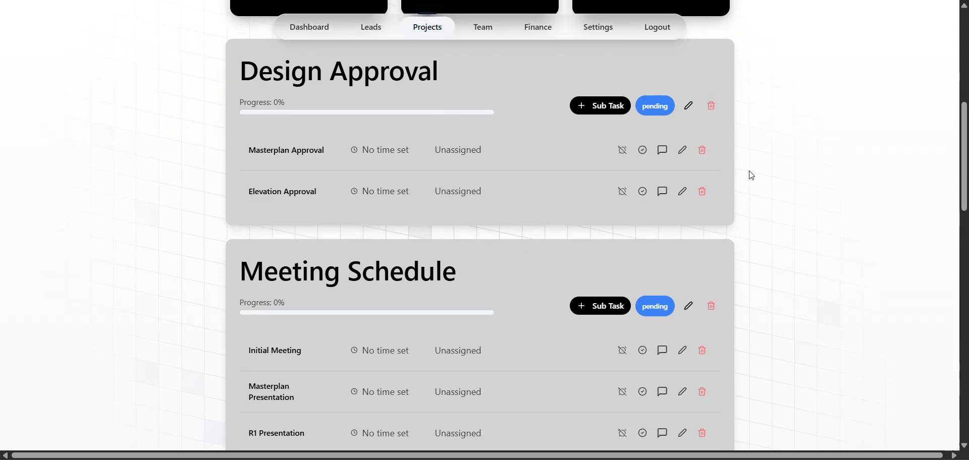
pyautogui.scroll(8, 752, 175)
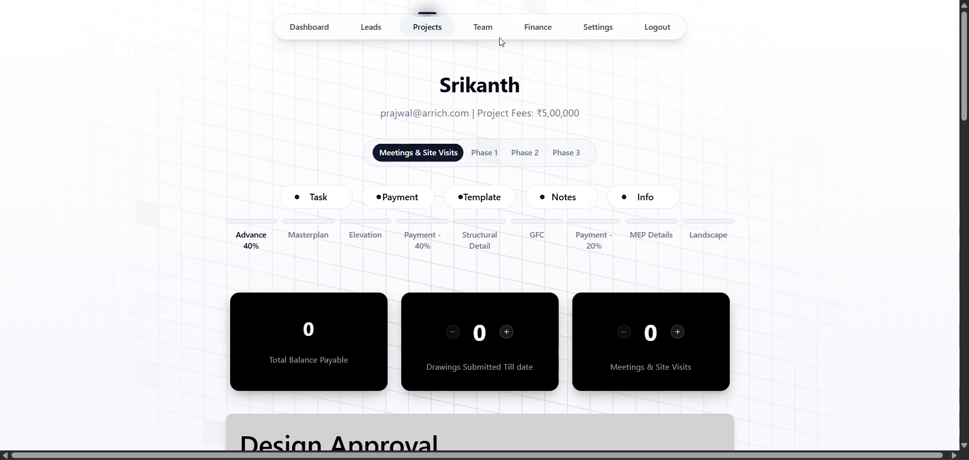